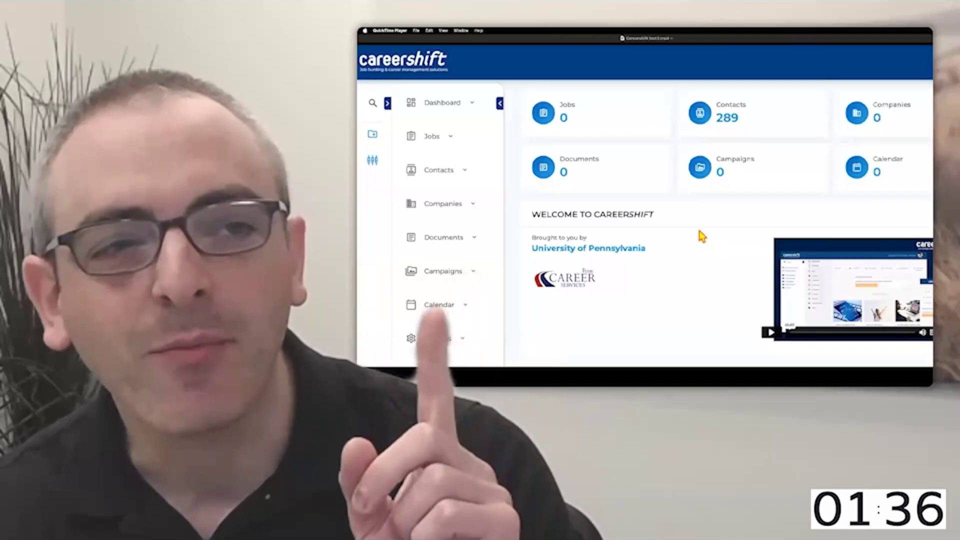
Open the company search form and set the industry to Management Consulting.
click(450, 204)
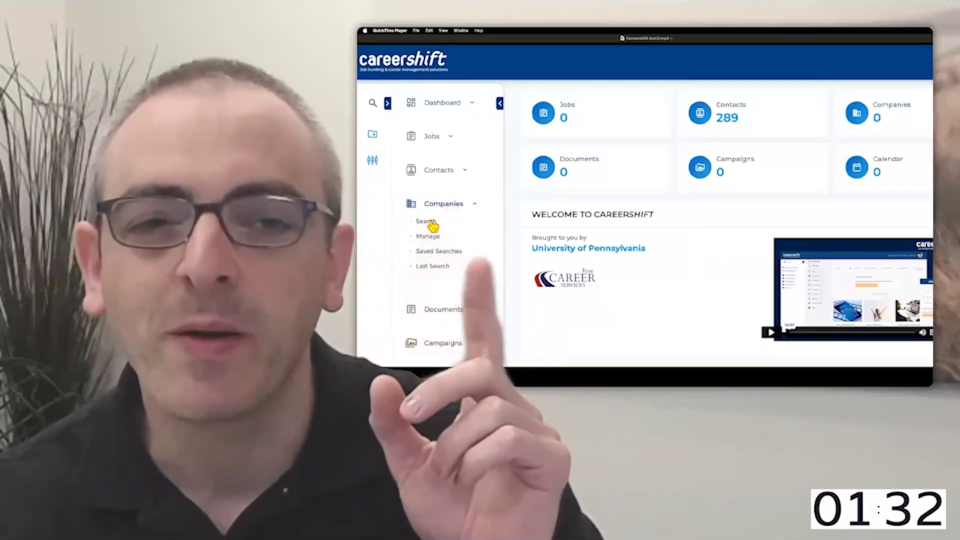
click(436, 223)
click(630, 177)
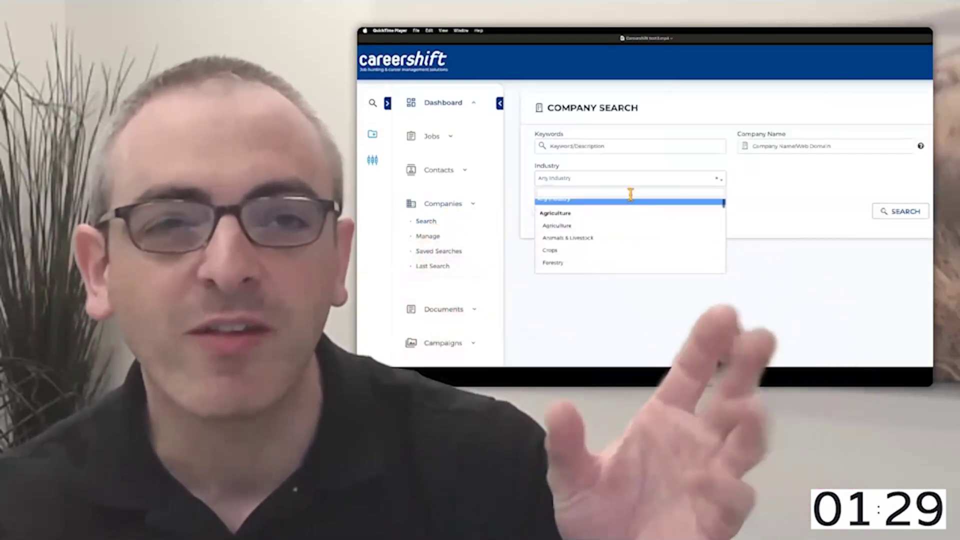
scroll(629, 225, down, 1)
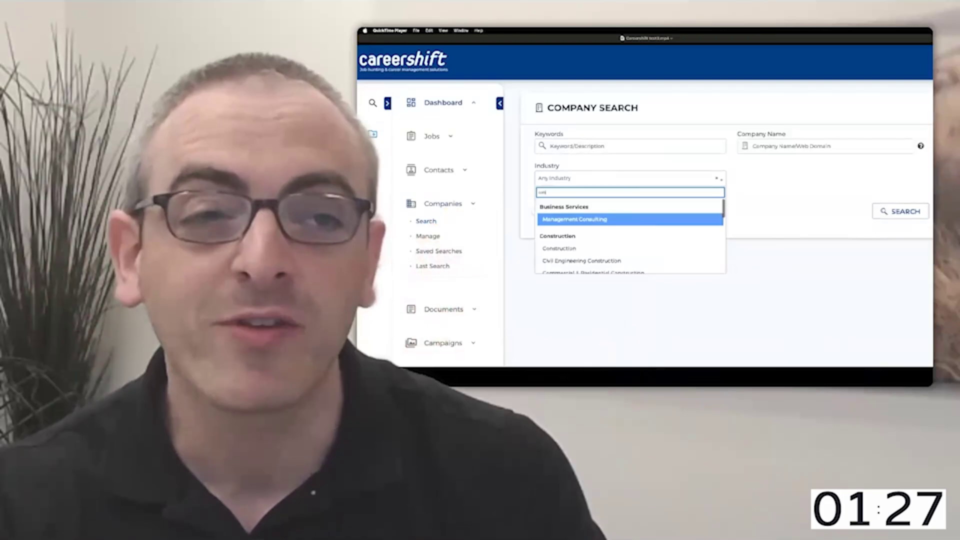
click(600, 219)
Restrict the company search to New York and run it.
click(546, 211)
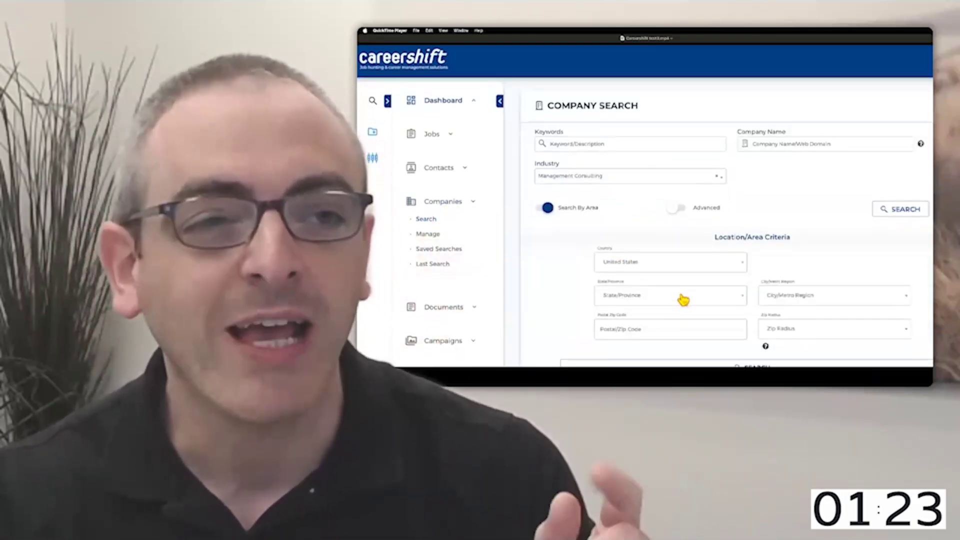
scroll(679, 299, down, 1)
click(678, 288)
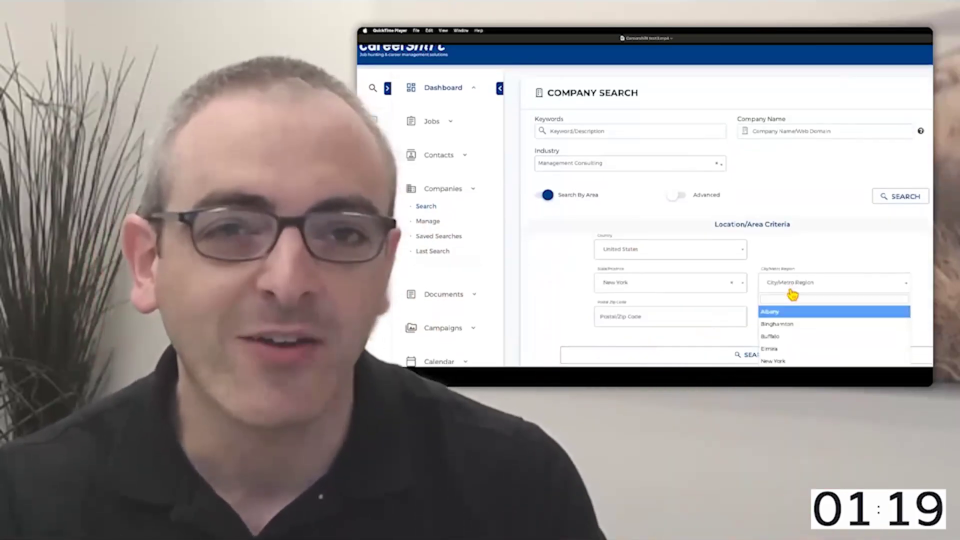
click(772, 361)
click(750, 355)
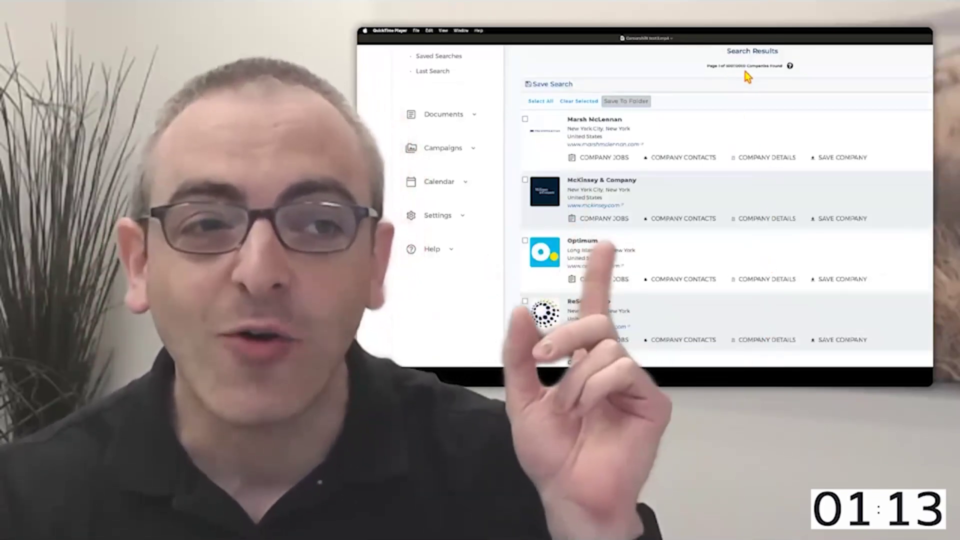
scroll(748, 77, up, 1)
scroll(721, 92, up, 5)
Begin entering 'life science' as the company search keyword.
click(630, 146)
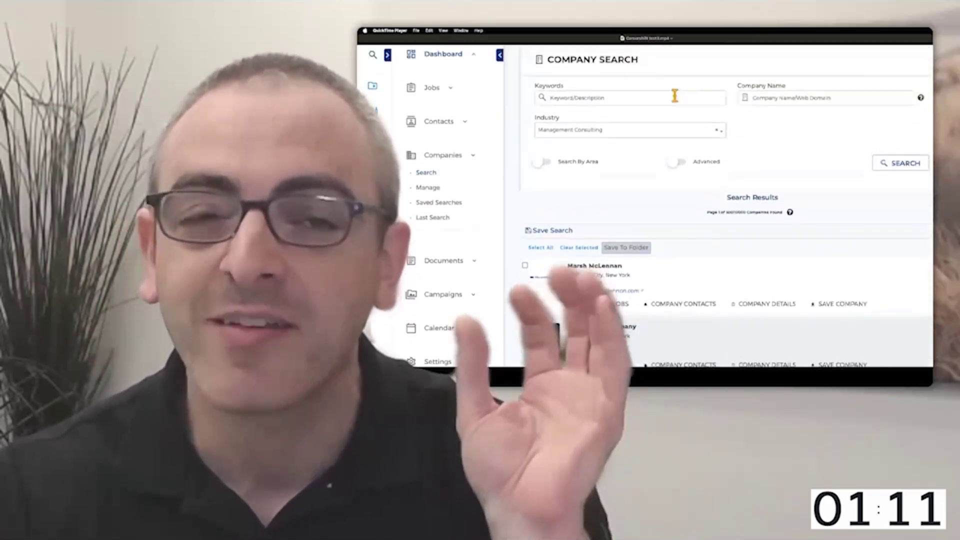
text(life science)
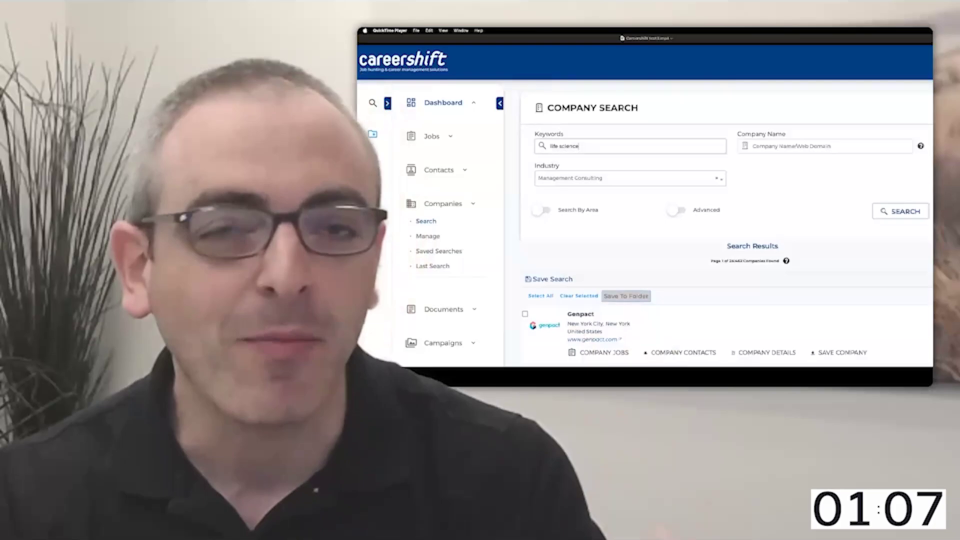
scroll(719, 224, down, 3)
scroll(669, 189, down, 3)
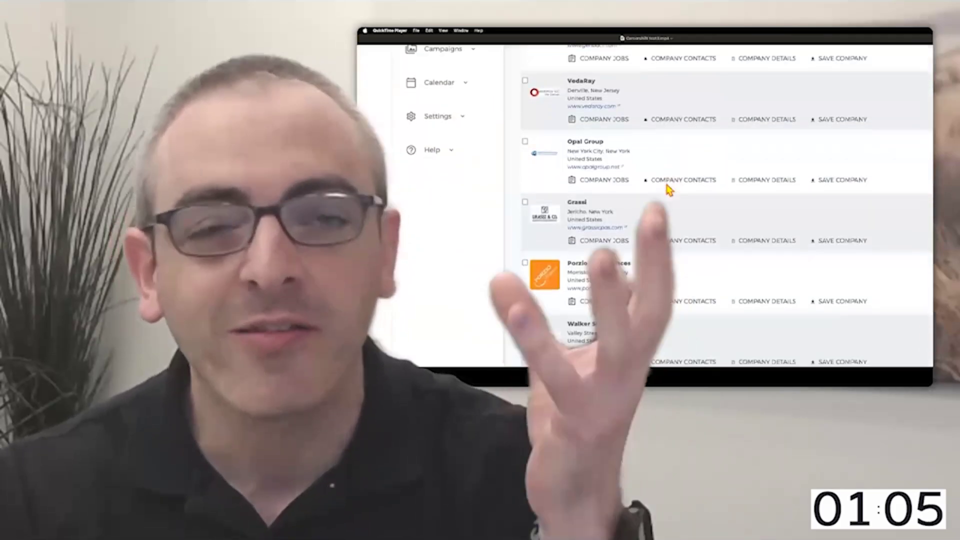
scroll(667, 189, down, 2)
scroll(667, 189, down, 3)
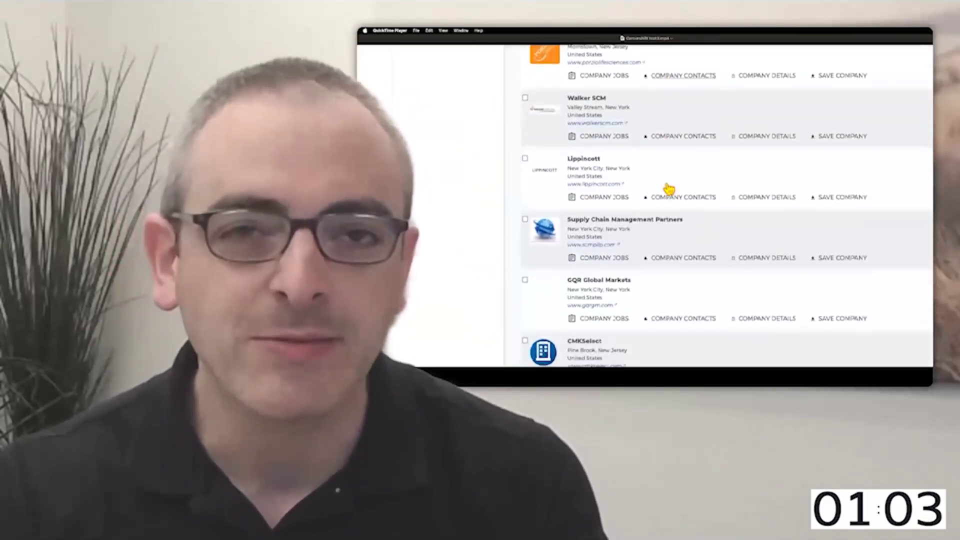
scroll(668, 190, down, 1)
scroll(668, 189, down, 3)
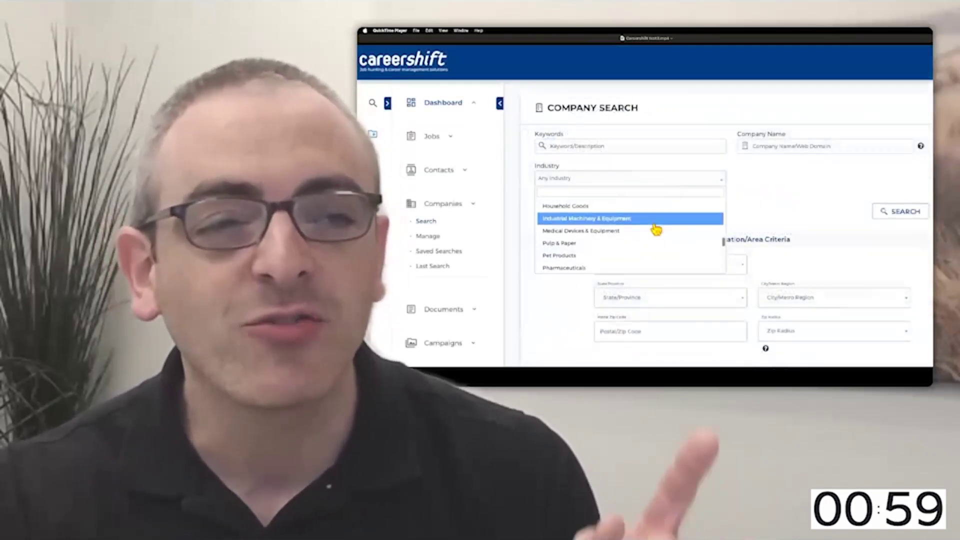
Search Medical Devices & Equipment companies in California for the keyword 'diabetes'.
click(656, 229)
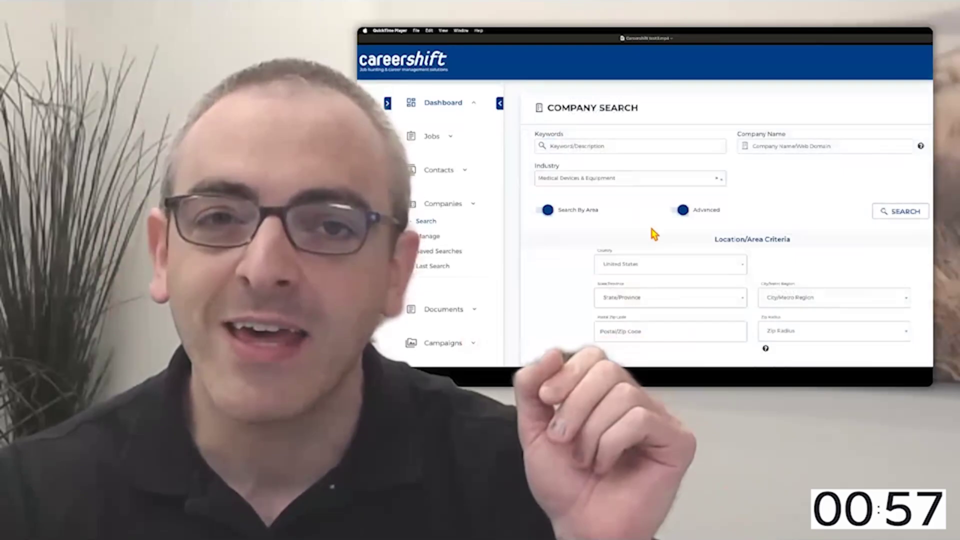
scroll(650, 235, down, 2)
click(651, 242)
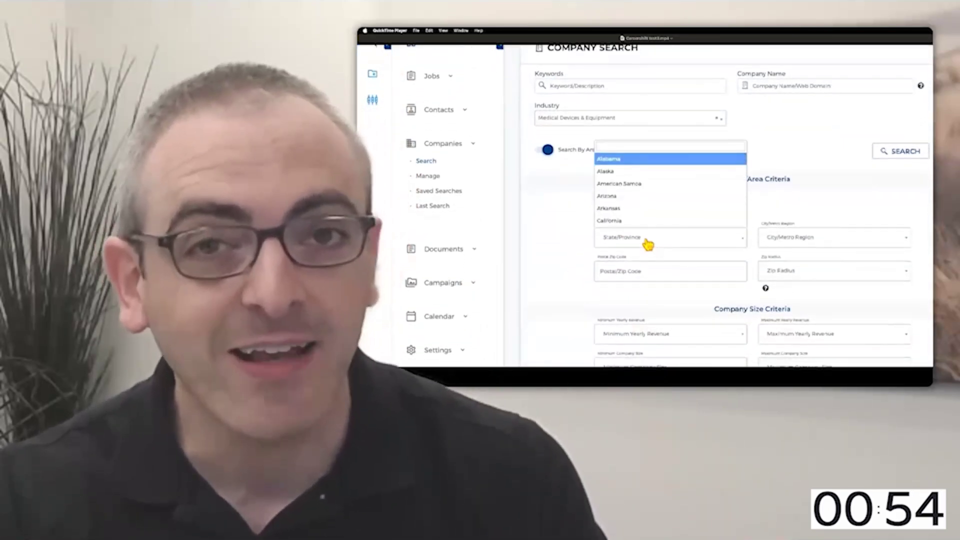
click(630, 221)
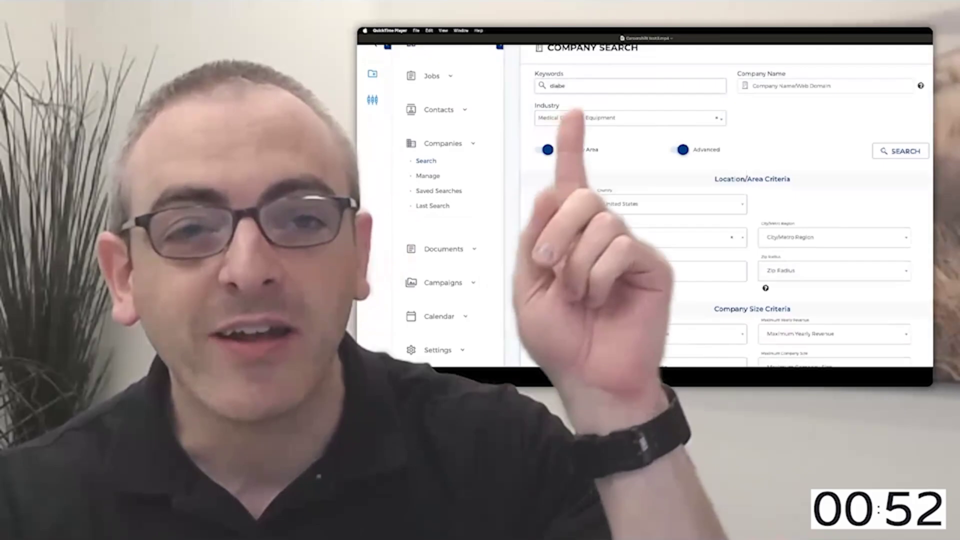
click(907, 152)
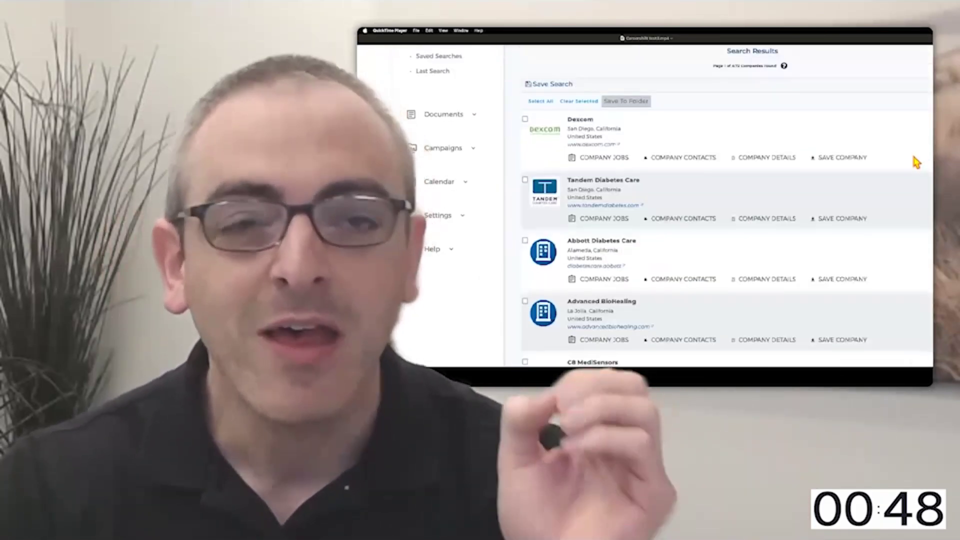
scroll(873, 196, up, 1)
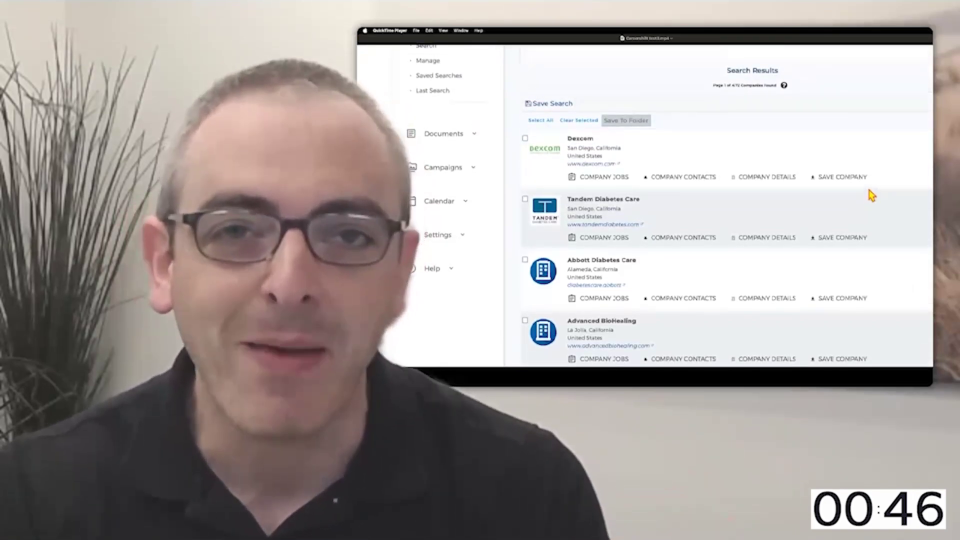
Search Dexcom's contacts for University of Pennsylvania alumni.
click(685, 177)
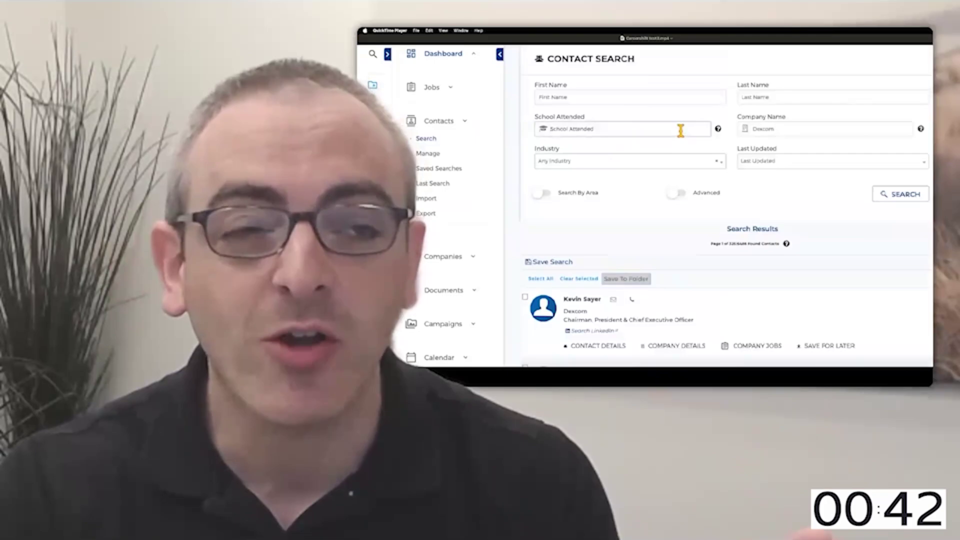
click(680, 131)
text(University of Penn)
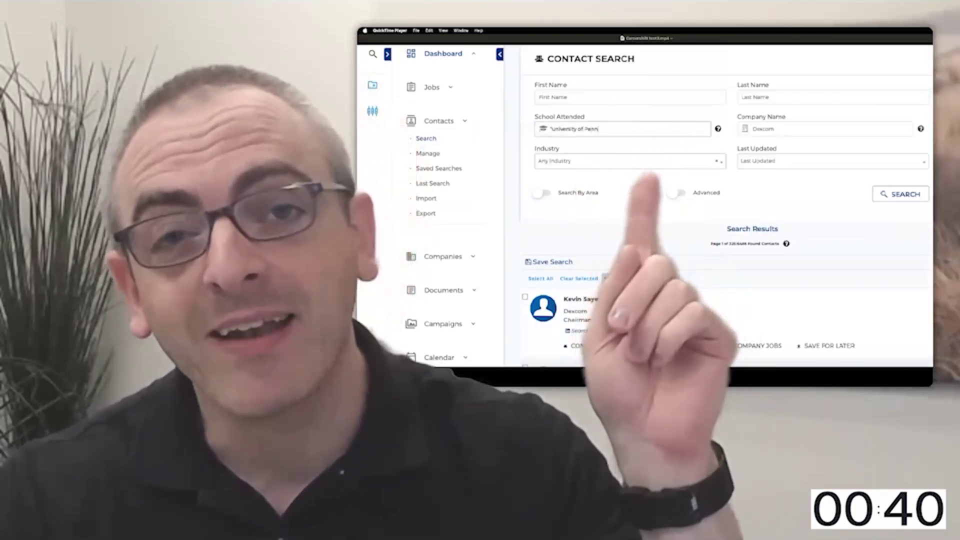
text(sylvania)
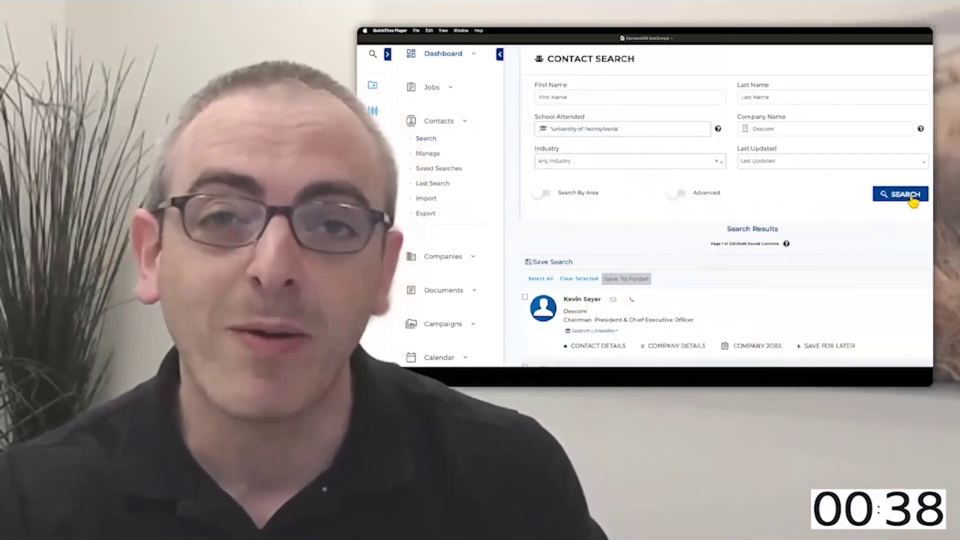
click(901, 194)
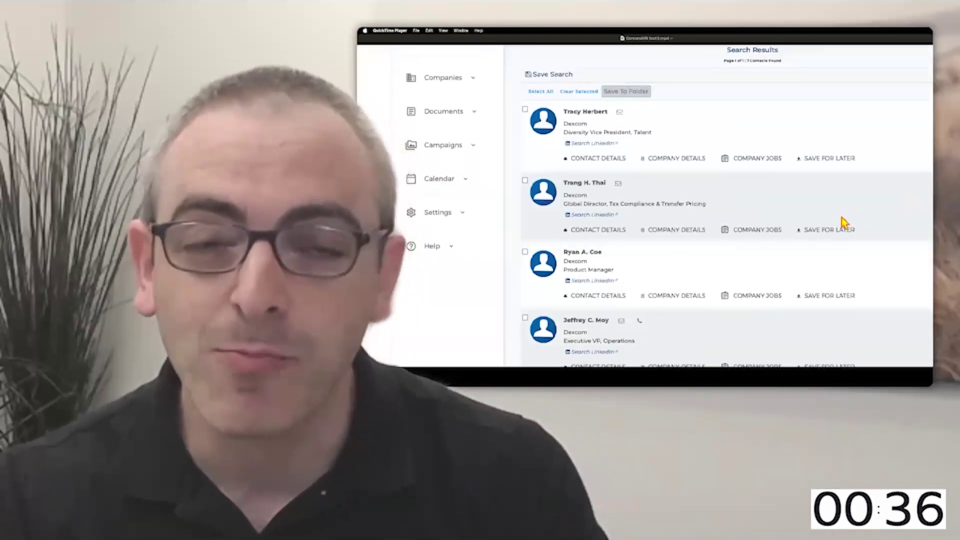
View the profiles of two Penn-alumni Dexcom contacts.
click(593, 114)
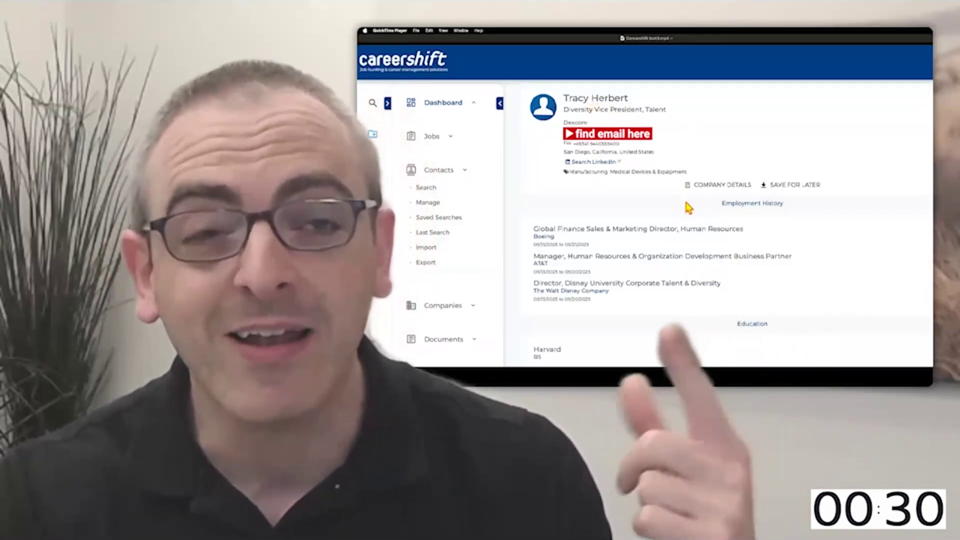
scroll(689, 205, down, 2)
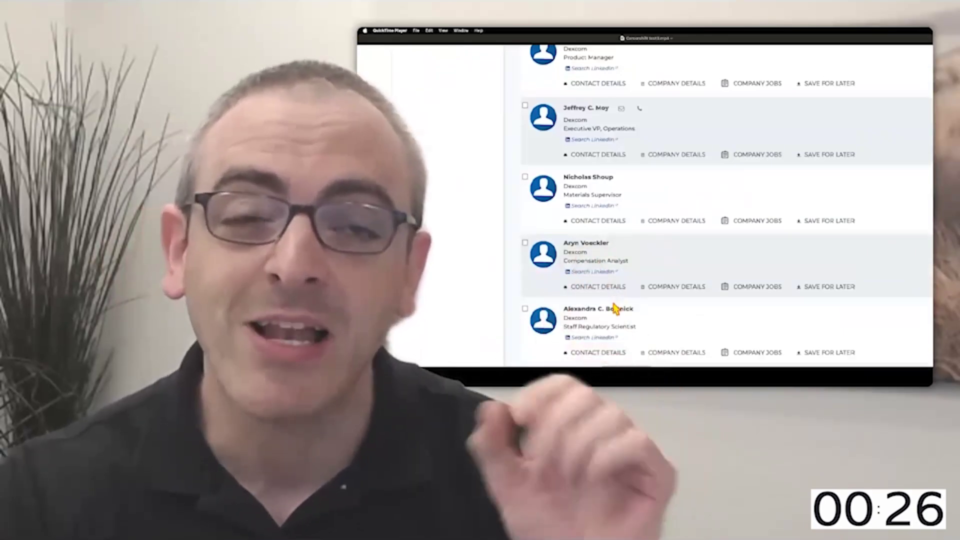
click(616, 312)
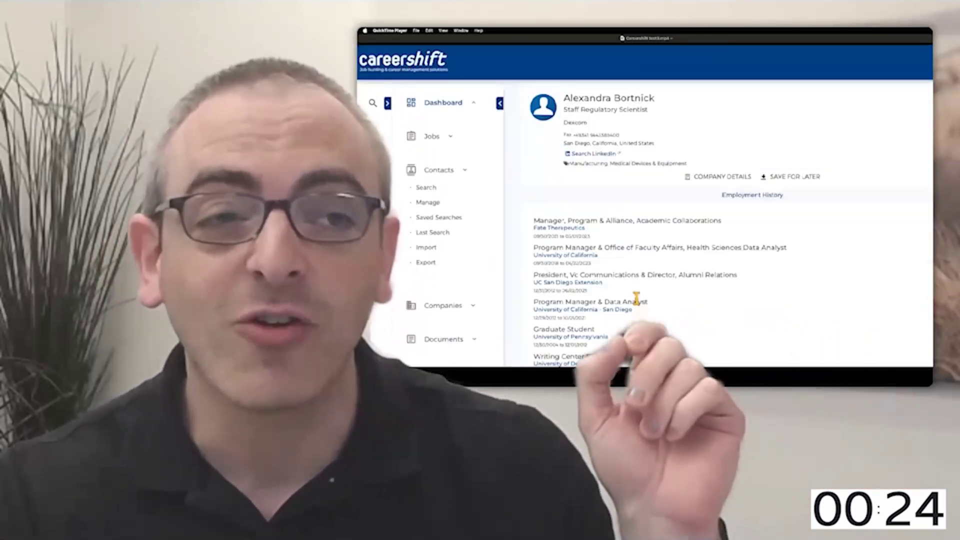
scroll(640, 305, down, 3)
scroll(639, 305, down, 2)
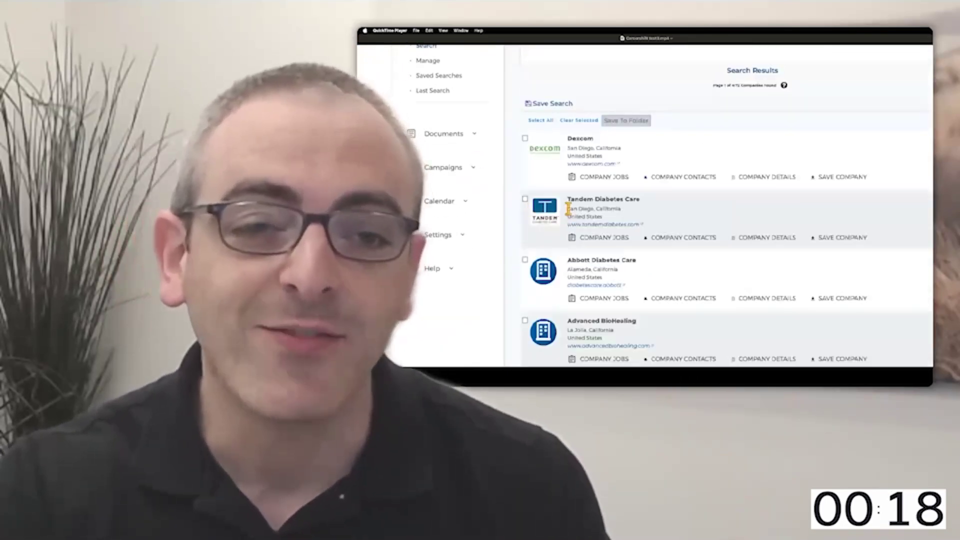
Bring up Tandem Diabetes Care's contacts and begin a job-title filter in the advanced position options.
click(585, 201)
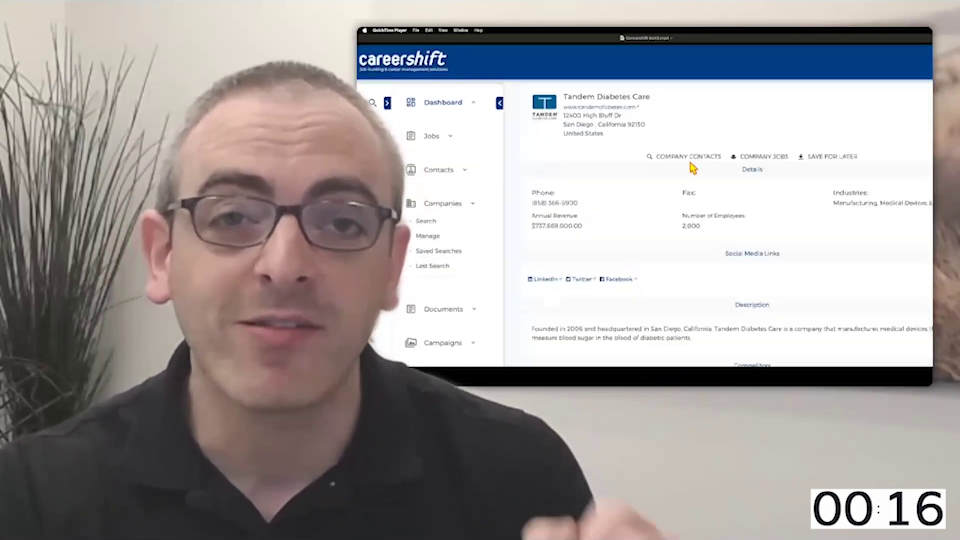
click(688, 157)
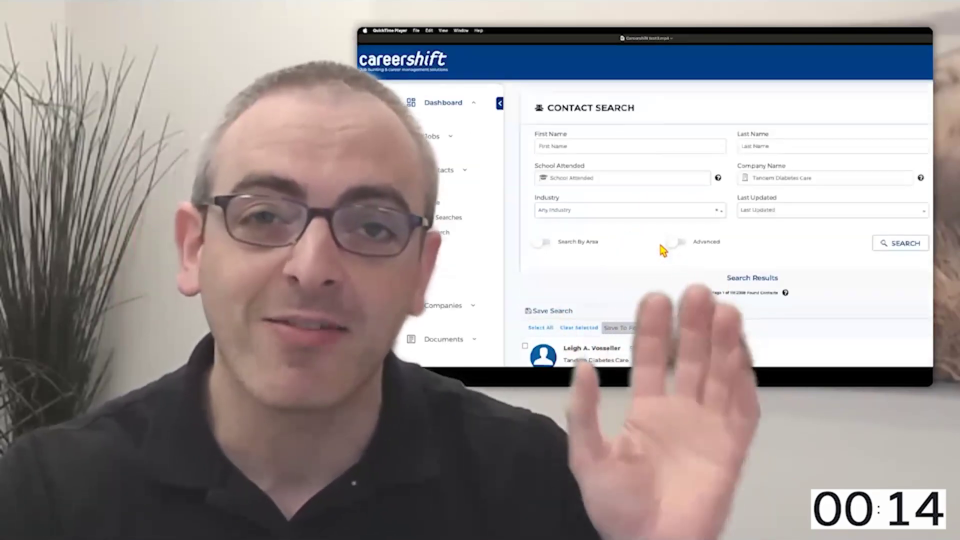
click(678, 242)
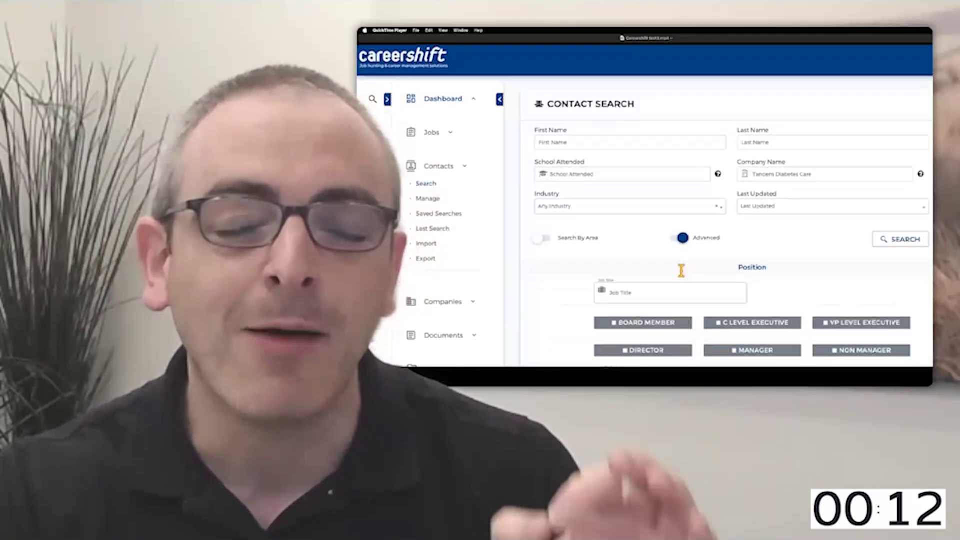
click(660, 239)
text(v)
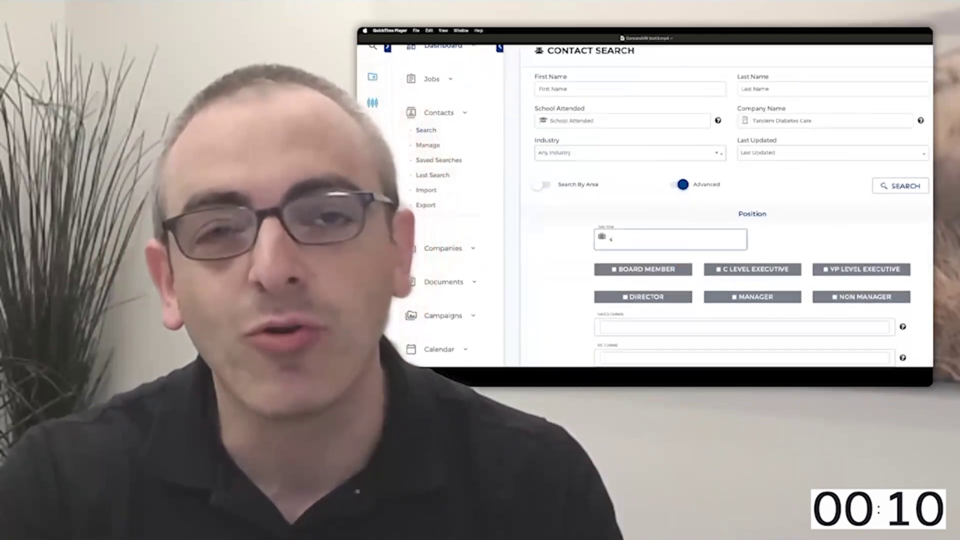